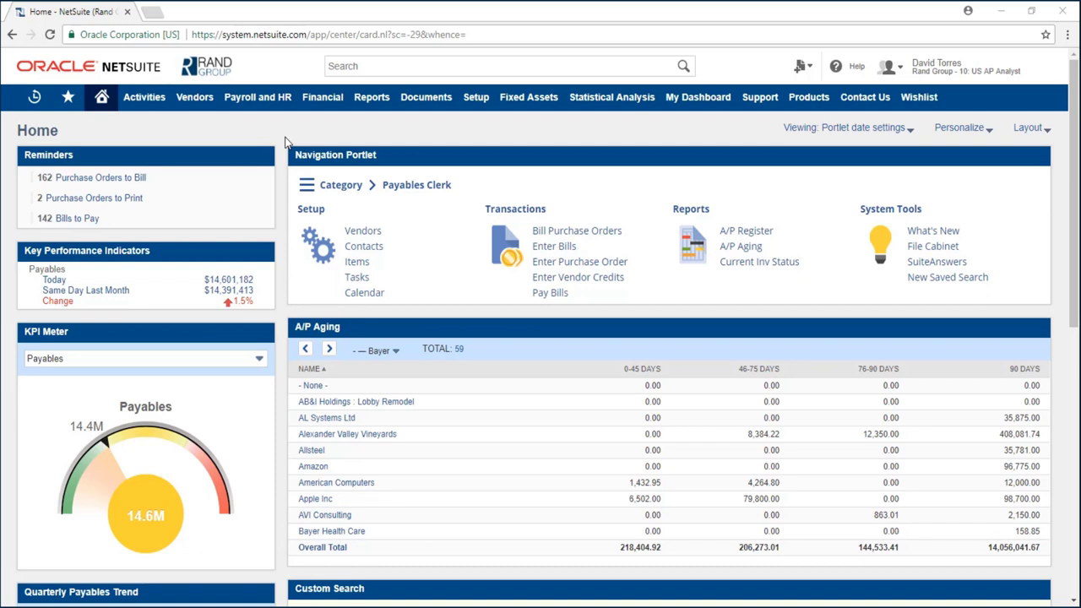
Search for the purchase order by its number and open the matching Coopers Office Furniture record.
{"action": "left_click", "coordinate": [361, 65]}
{"action": "type", "text": "12925"}
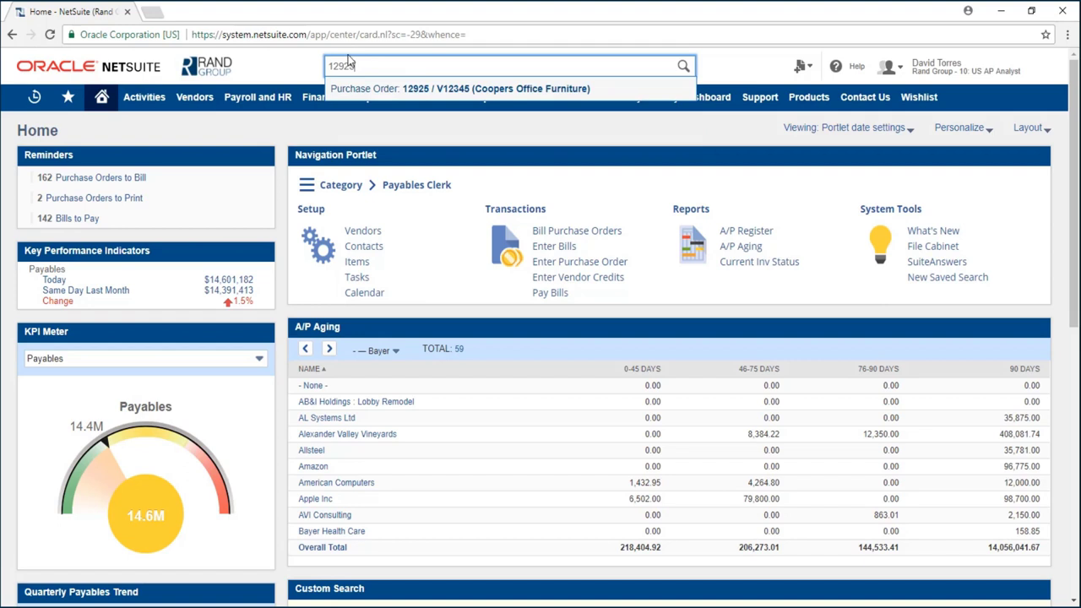
{"action": "mouse_move", "coordinate": [212, 91]}
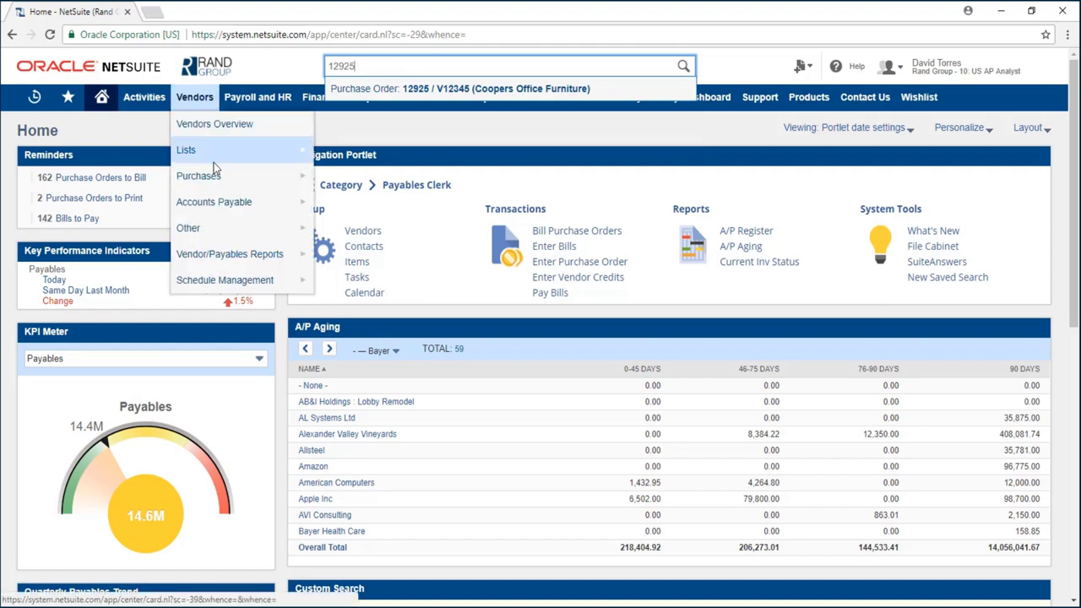
{"action": "mouse_move", "coordinate": [217, 175]}
{"action": "mouse_move", "coordinate": [358, 185]}
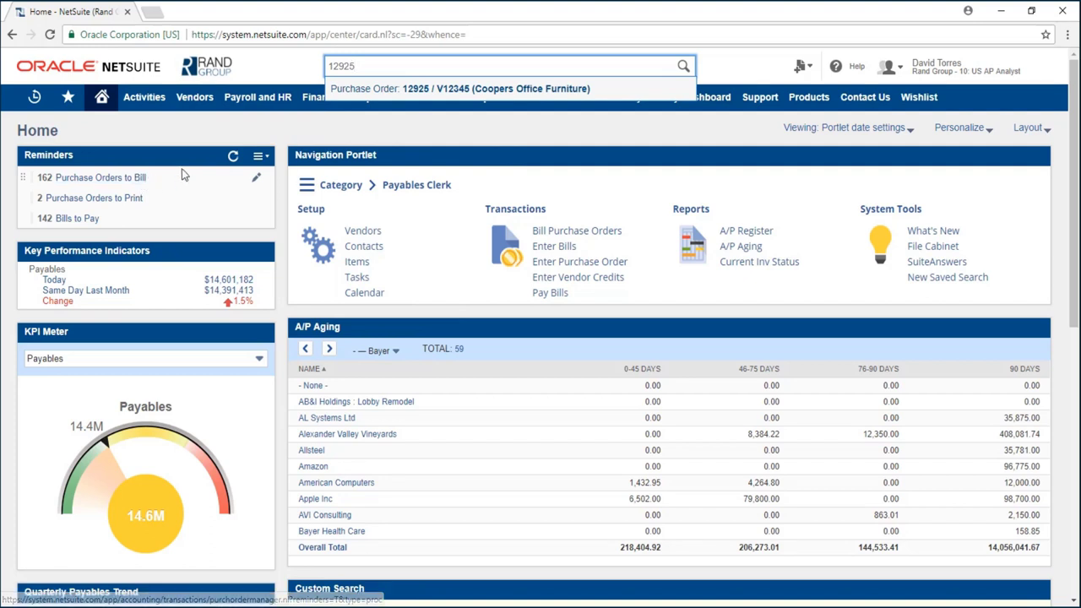
{"action": "left_click", "coordinate": [349, 93]}
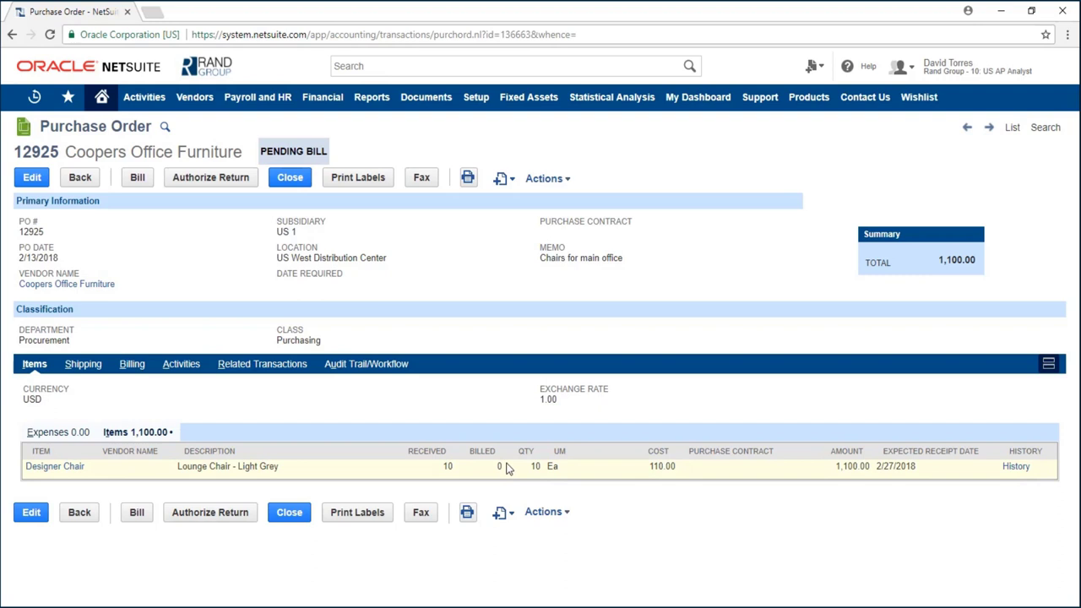
Create a bill from the purchase order and read the field help for Terms.
{"action": "left_click", "coordinate": [136, 186]}
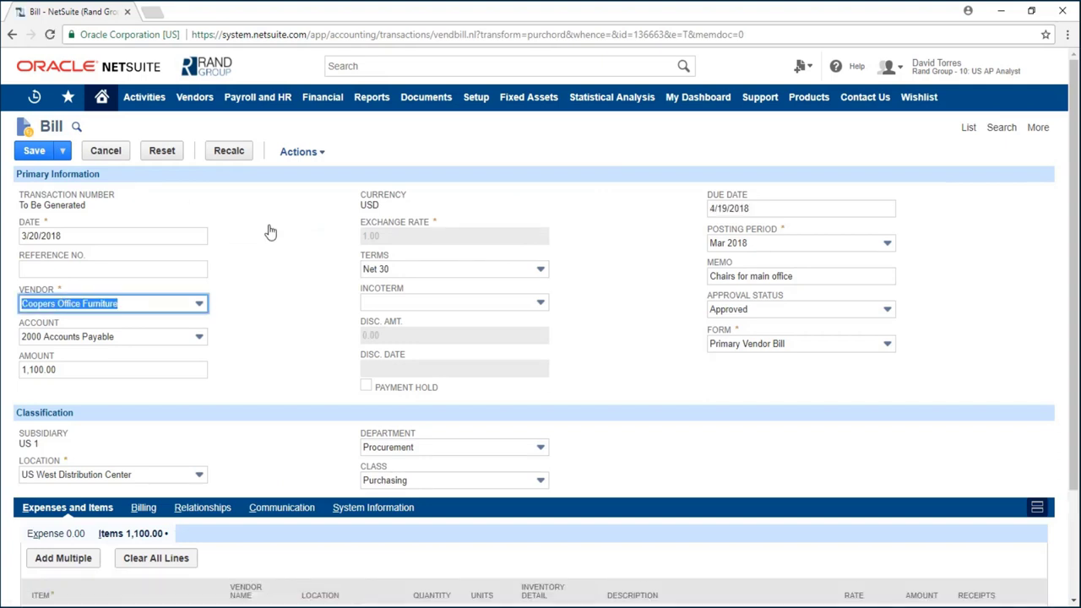
{"action": "left_click", "coordinate": [298, 321]}
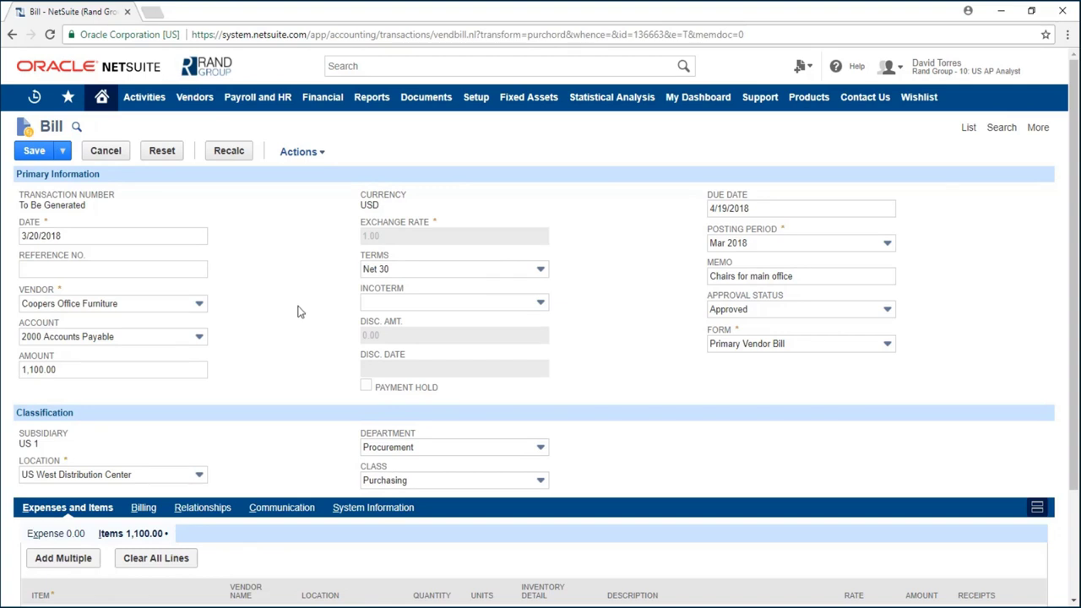
{"action": "left_click", "coordinate": [373, 257]}
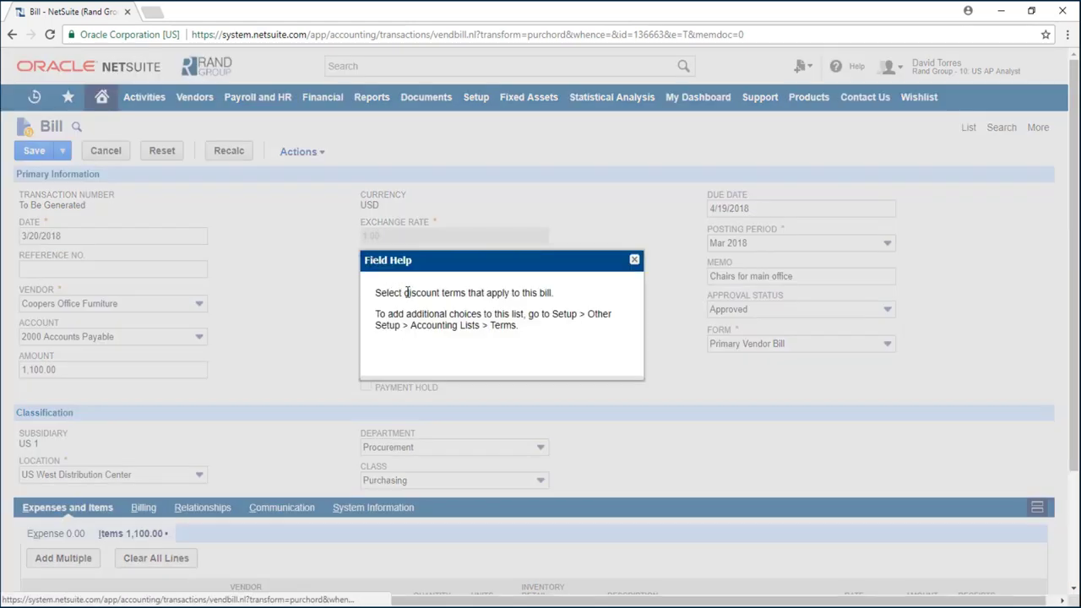
{"action": "left_click", "coordinate": [634, 259]}
Try the terms Net 60 and 2% 10 Net 30 on the bill and return them to Net 30.
{"action": "left_click", "coordinate": [547, 269]}
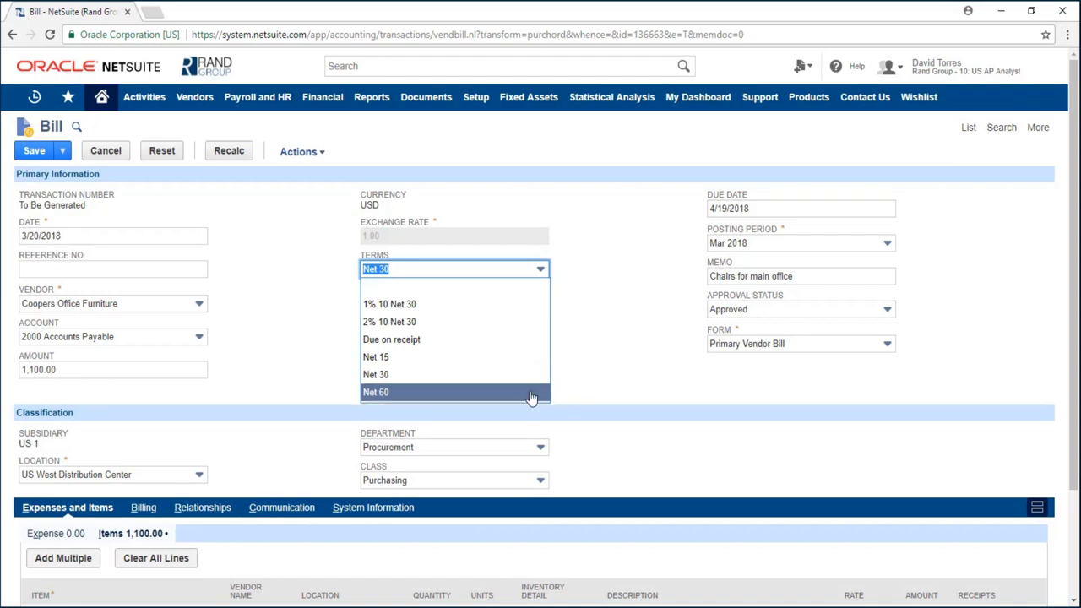
{"action": "left_click", "coordinate": [536, 394]}
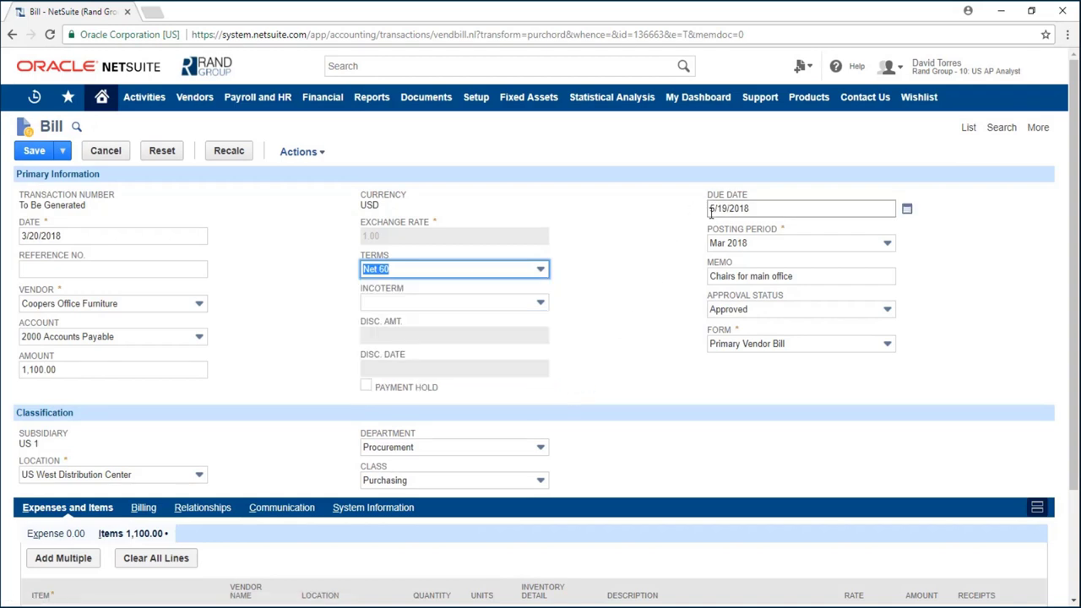
{"action": "left_click", "coordinate": [541, 272]}
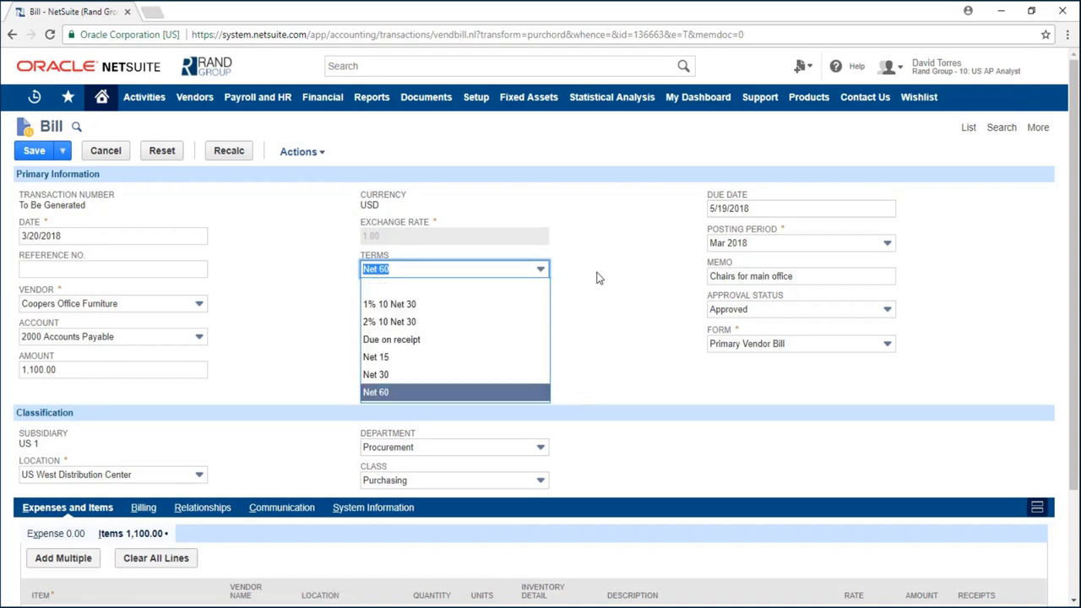
{"action": "left_click", "coordinate": [508, 325]}
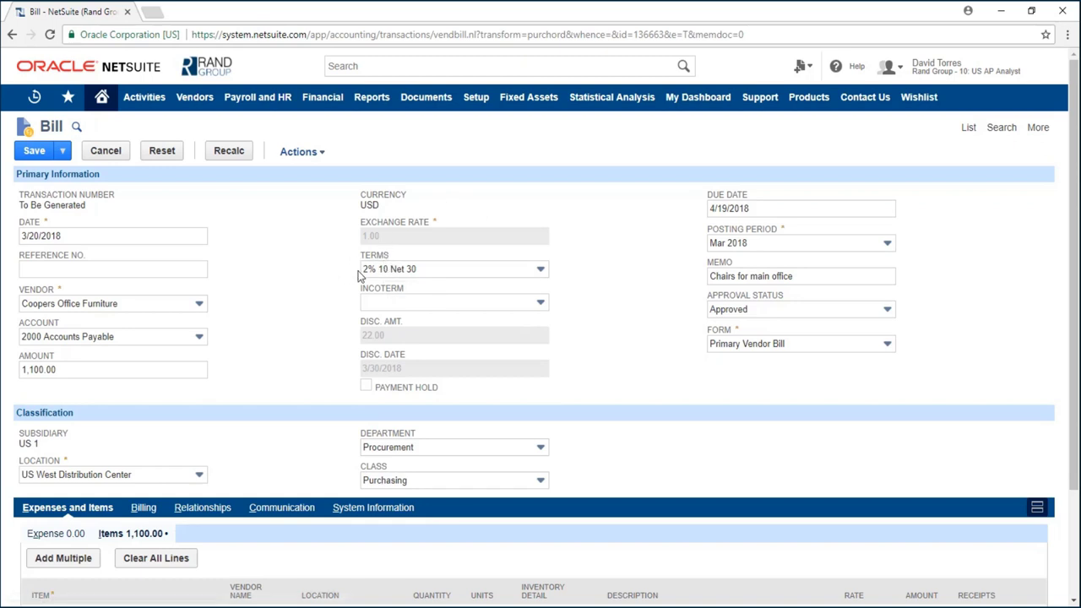
{"action": "left_click", "coordinate": [522, 272]}
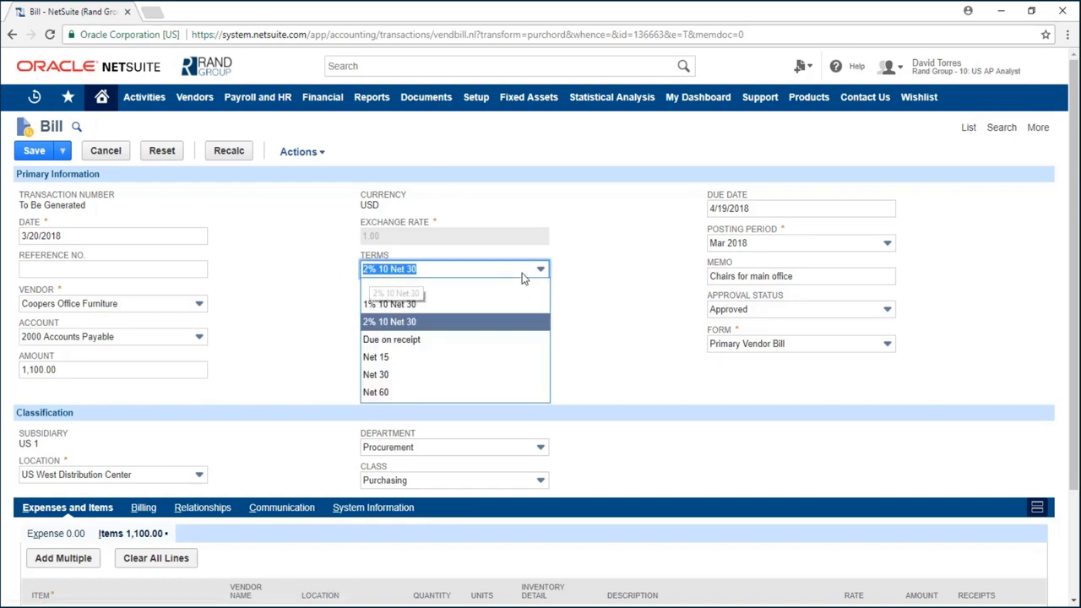
{"action": "left_click", "coordinate": [507, 376]}
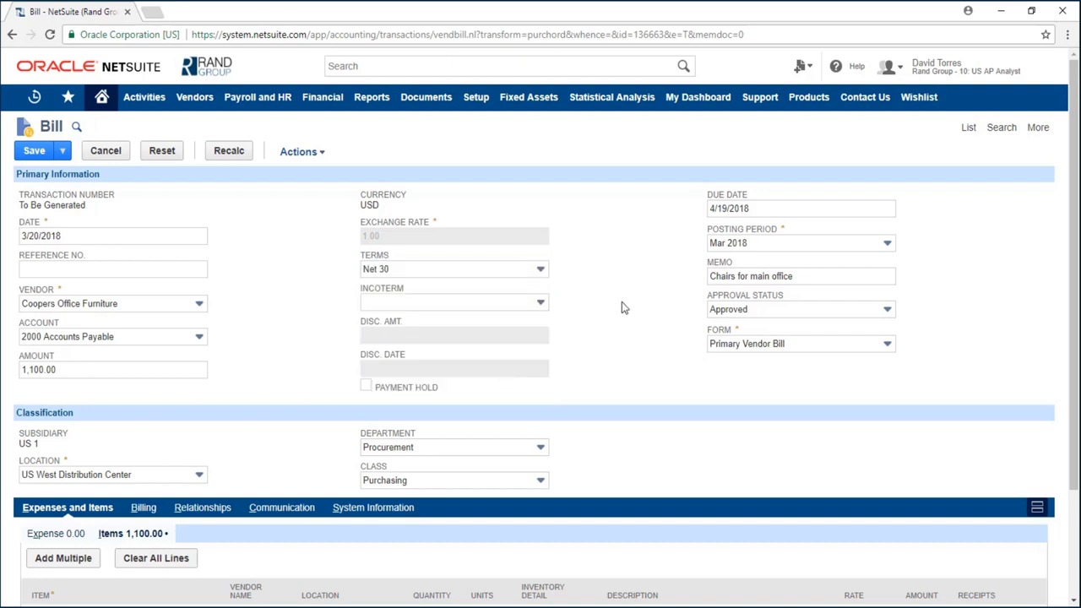
Save the vendor bill and start a payment for it.
{"action": "scroll", "coordinate": [616, 293], "scroll_direction": "down", "scroll_amount": 2}
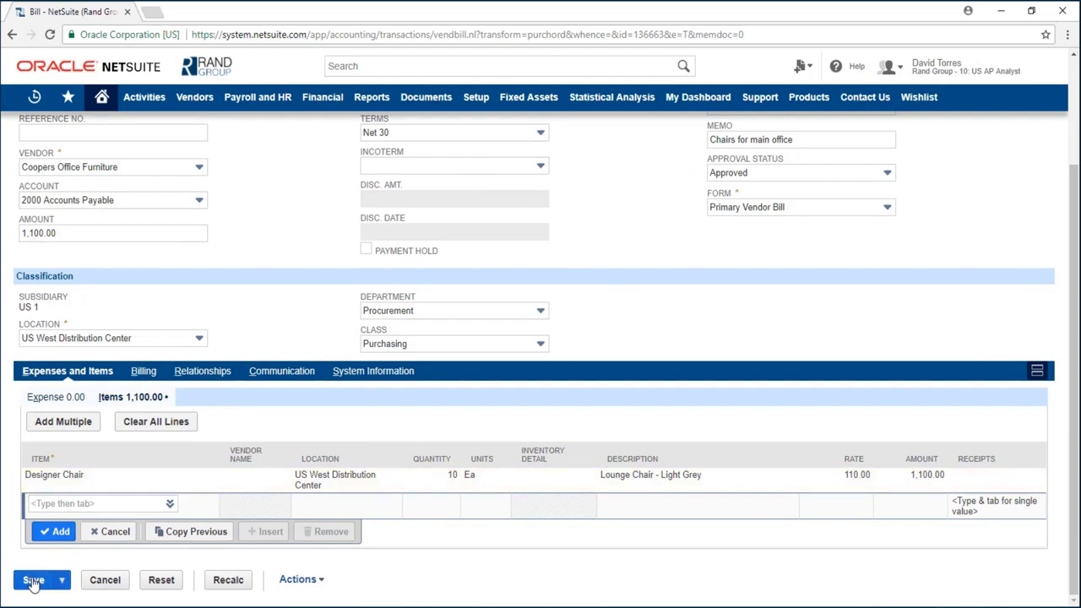
{"action": "left_click", "coordinate": [34, 581]}
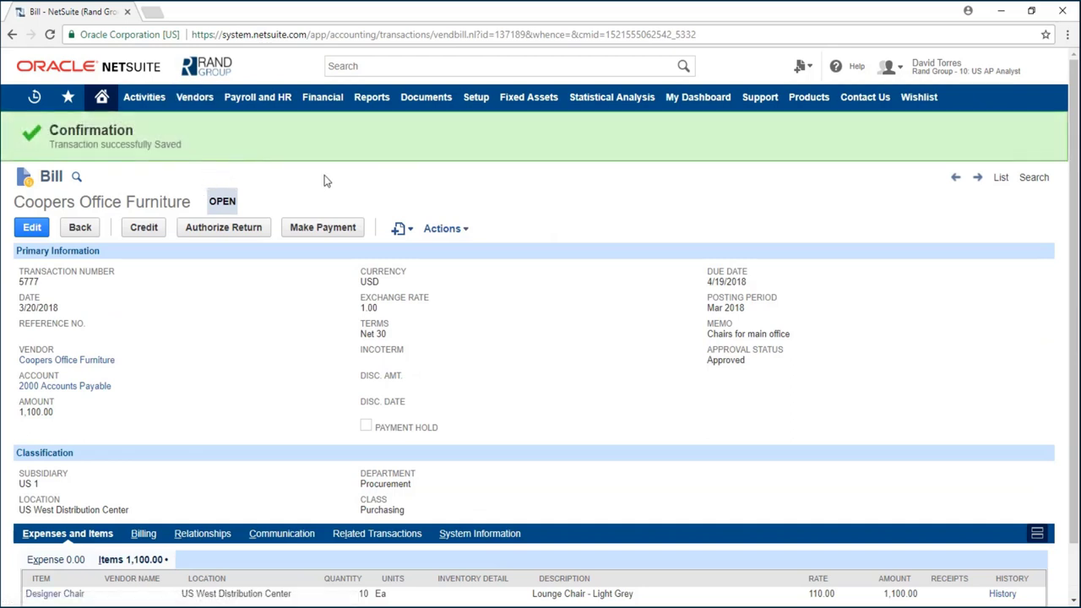
{"action": "left_click", "coordinate": [355, 236]}
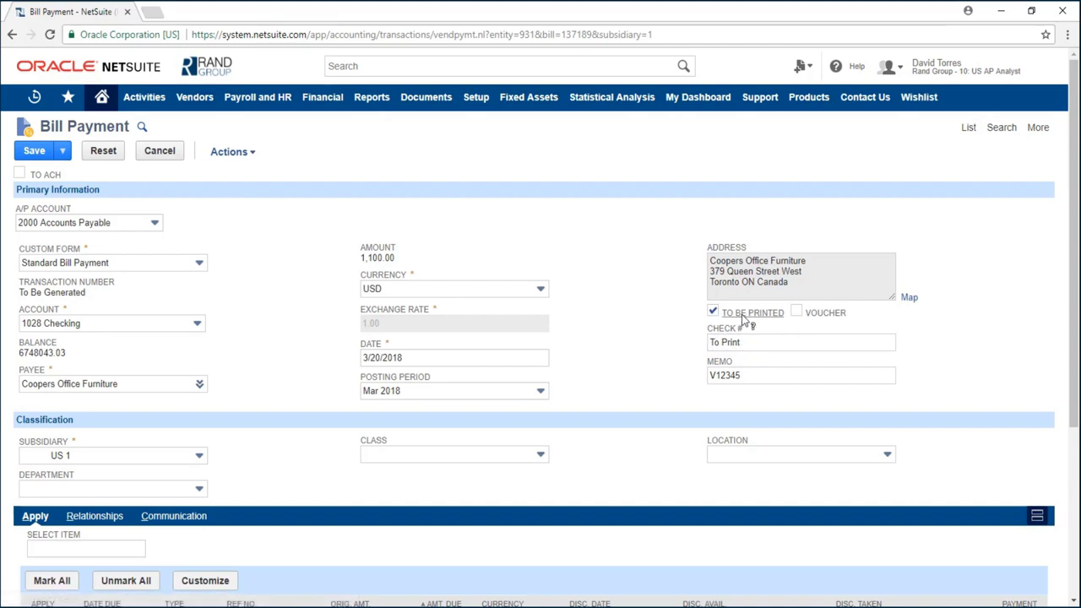
Read the help for the To Be Printed option and try switching it off and back on.
{"action": "left_click", "coordinate": [748, 314]}
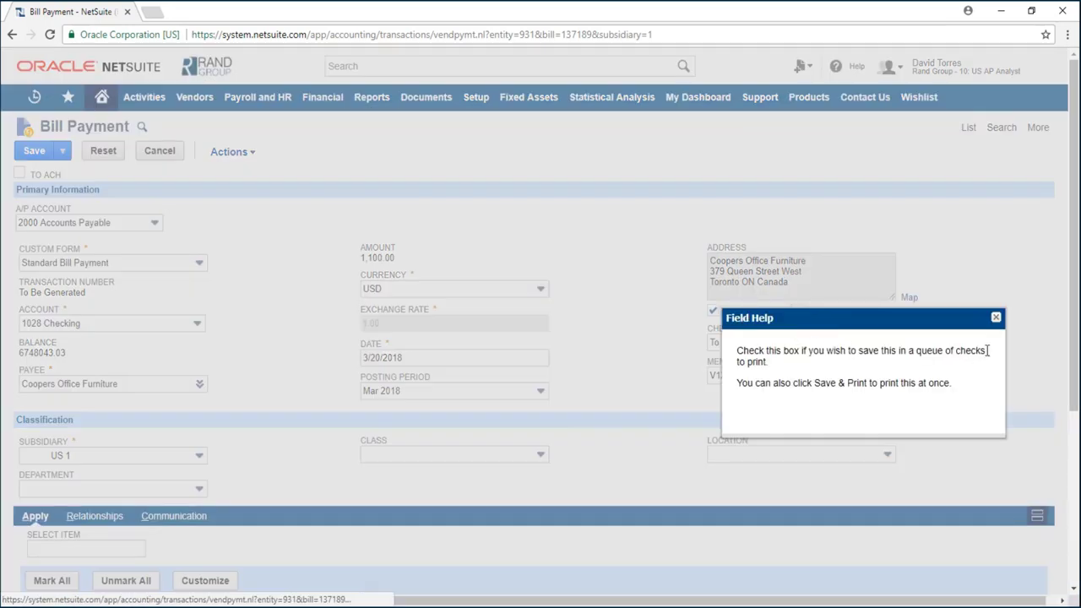
{"action": "left_click", "coordinate": [995, 317]}
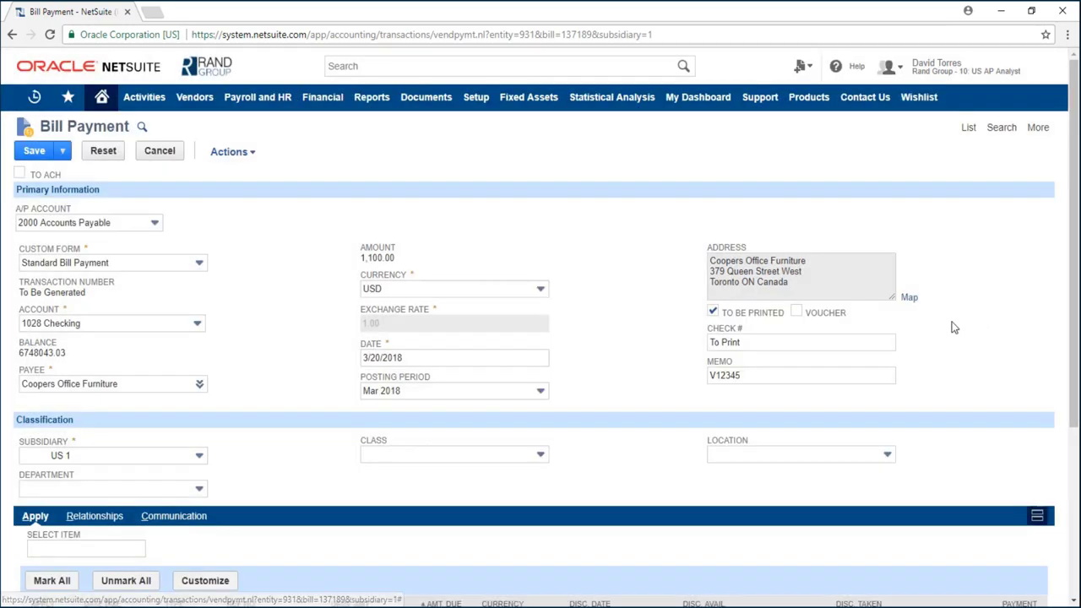
{"action": "left_click", "coordinate": [712, 311]}
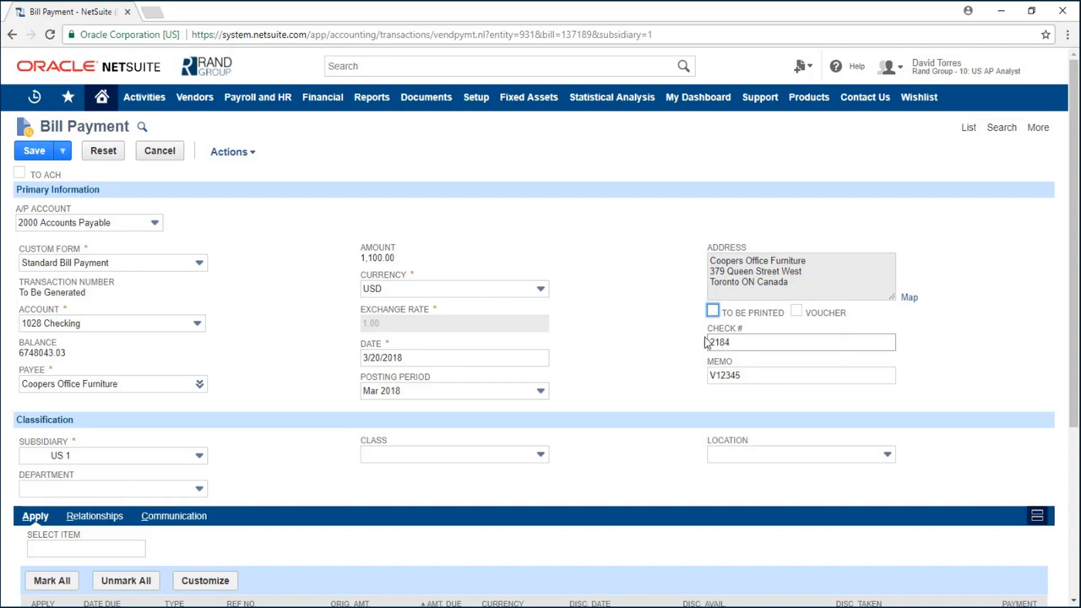
{"action": "left_click", "coordinate": [712, 312]}
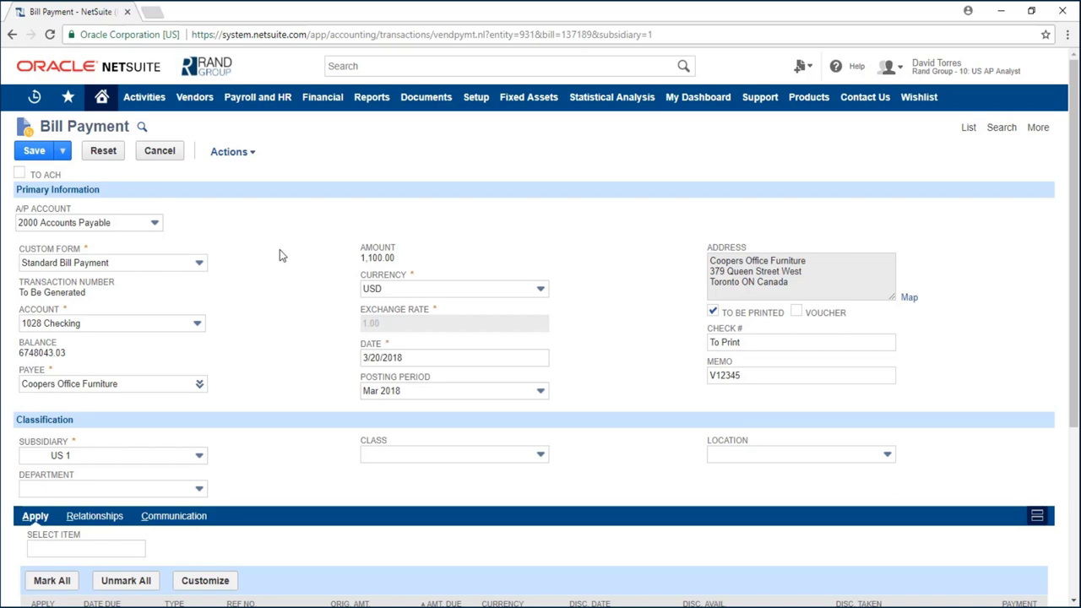
Apply the payment to the 1,100.00 bill due 3/18/2018 as well.
{"action": "scroll", "coordinate": [280, 251], "scroll_direction": "down", "scroll_amount": 3}
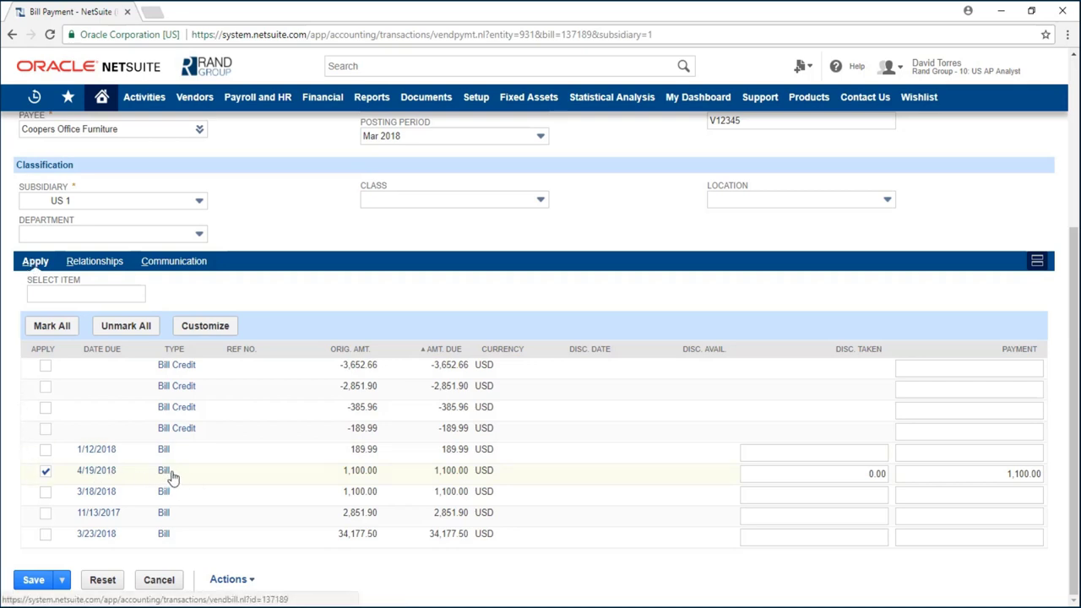
{"action": "left_click", "coordinate": [46, 494]}
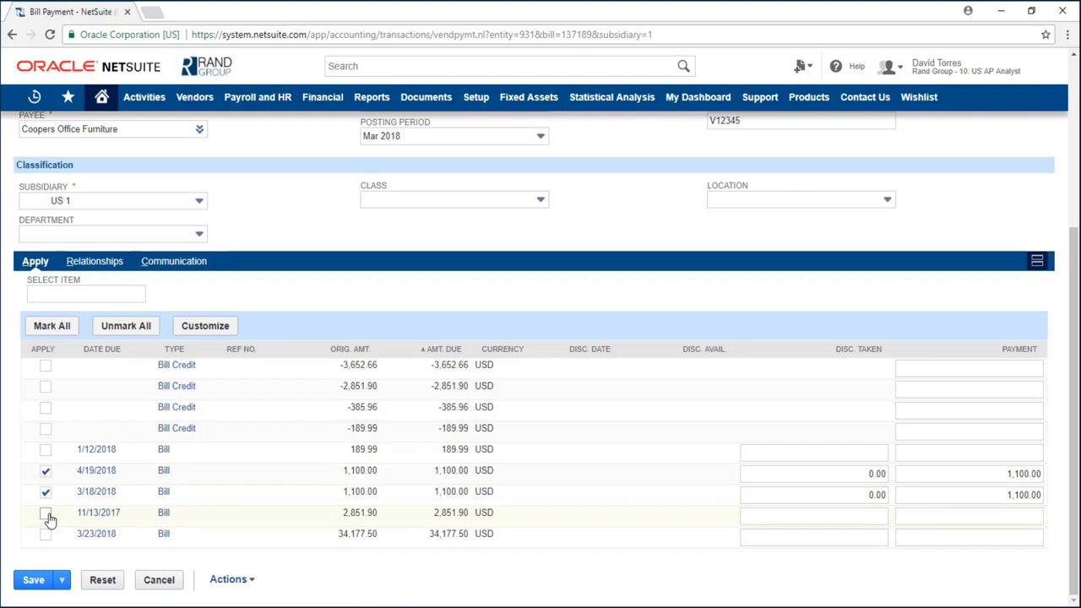
Try adding the bill due 11/13/2017 and the 385.96 bill credit to the payment, and unmark both.
{"action": "left_click", "coordinate": [45, 513]}
{"action": "left_click", "coordinate": [46, 408]}
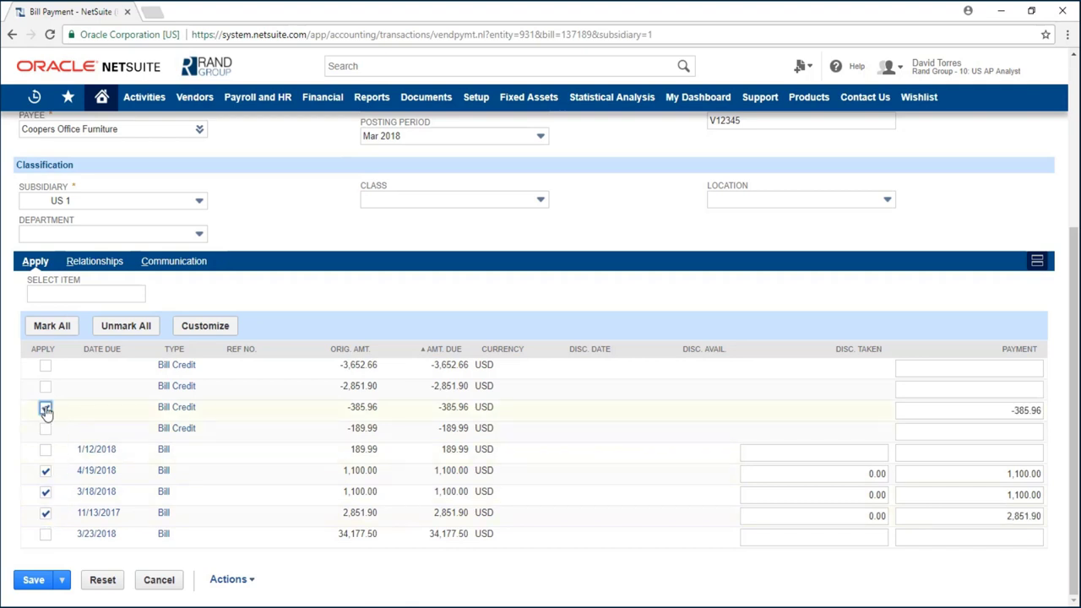
{"action": "left_click", "coordinate": [46, 408]}
{"action": "left_click", "coordinate": [45, 512]}
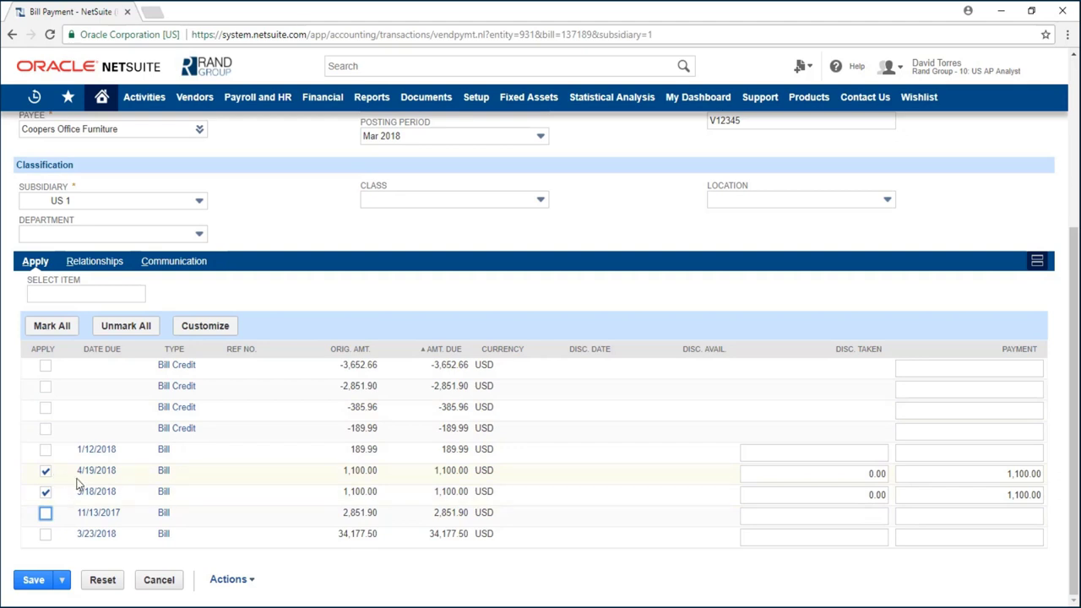
Save the bill payment and open the Print Checks shortcut in a new browser tab.
{"action": "left_click", "coordinate": [34, 581]}
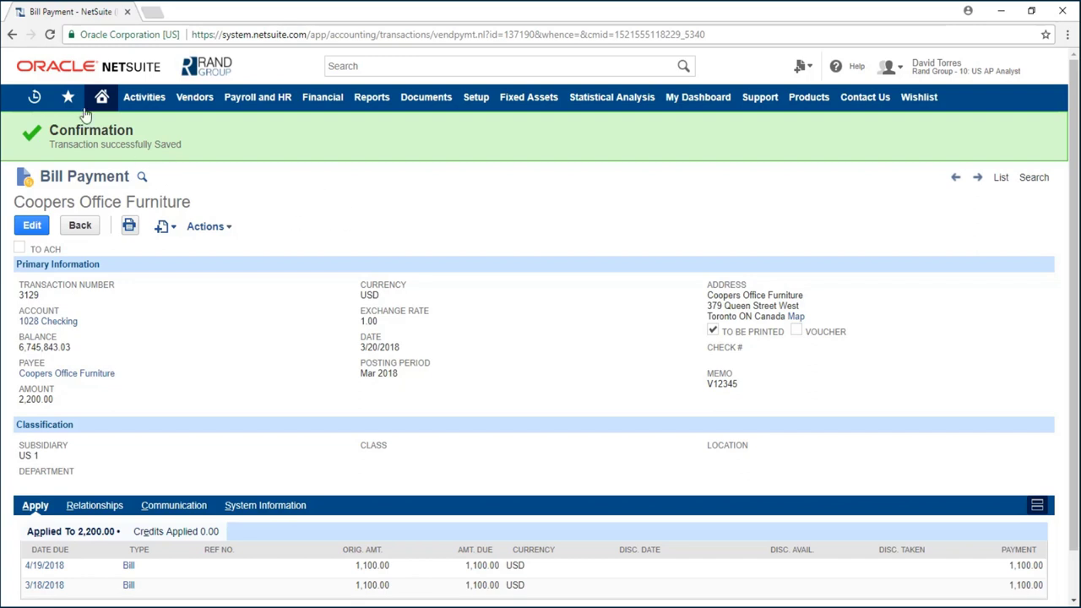
{"action": "mouse_move", "coordinate": [67, 97]}
{"action": "right_click", "coordinate": [114, 433]}
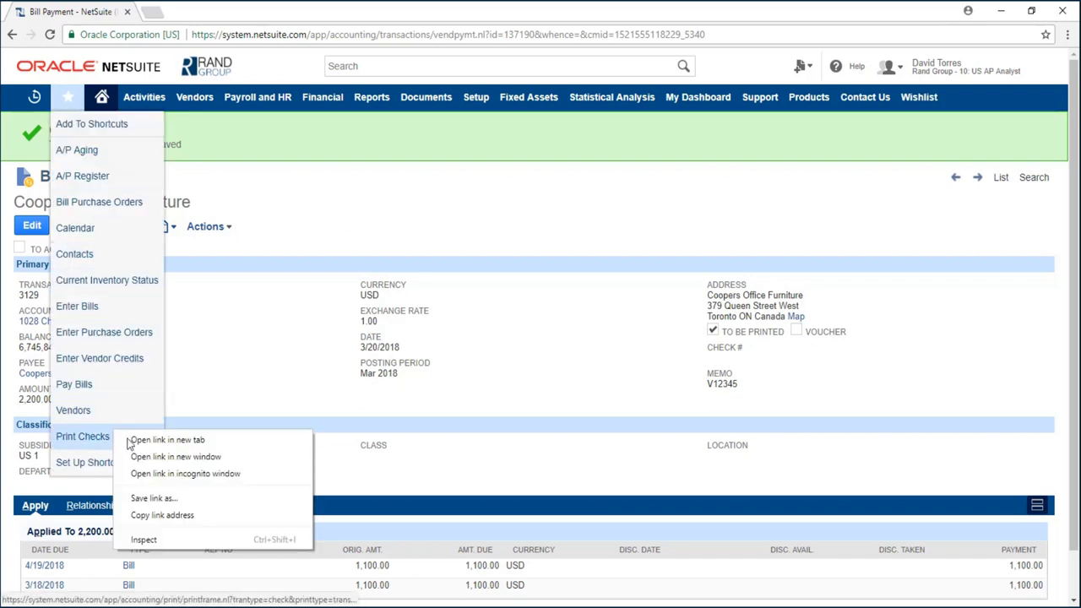
{"action": "left_click", "coordinate": [152, 441]}
{"action": "left_click", "coordinate": [206, 10]}
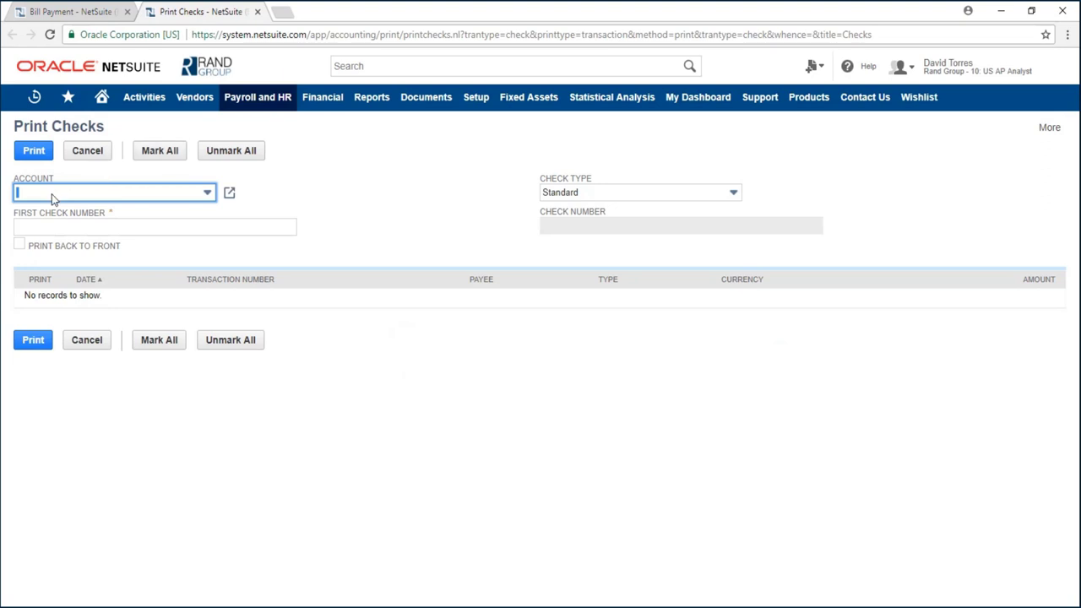
Choose the payment's Checking account for check printing and mark the Coopers Office Furniture checks dated 2/19/2018 and 3/20/2018.
{"action": "left_click", "coordinate": [78, 11]}
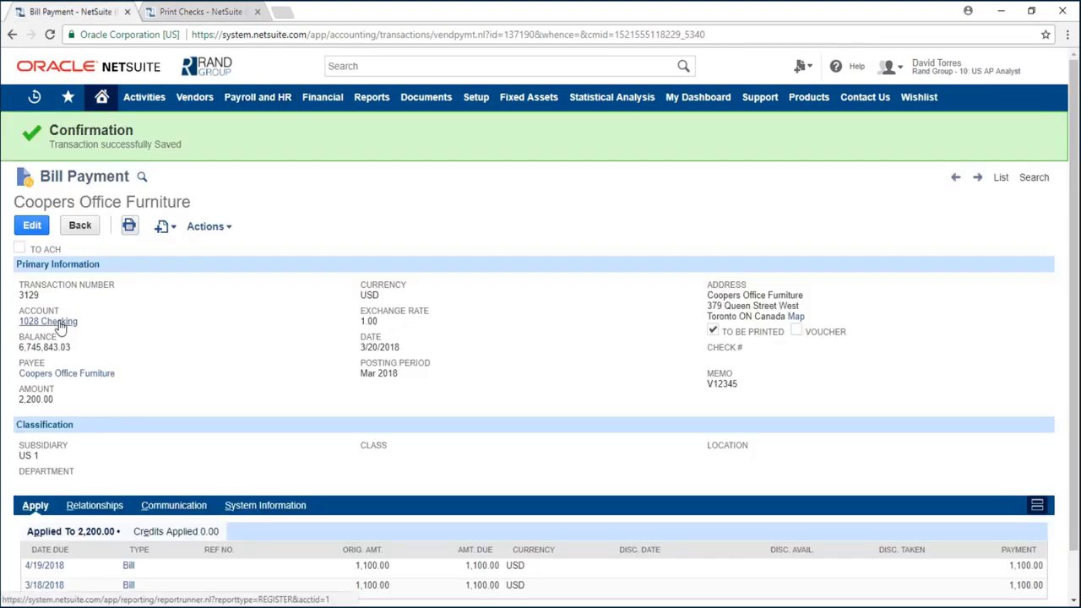
{"action": "left_click", "coordinate": [181, 11]}
{"action": "left_click", "coordinate": [148, 200]}
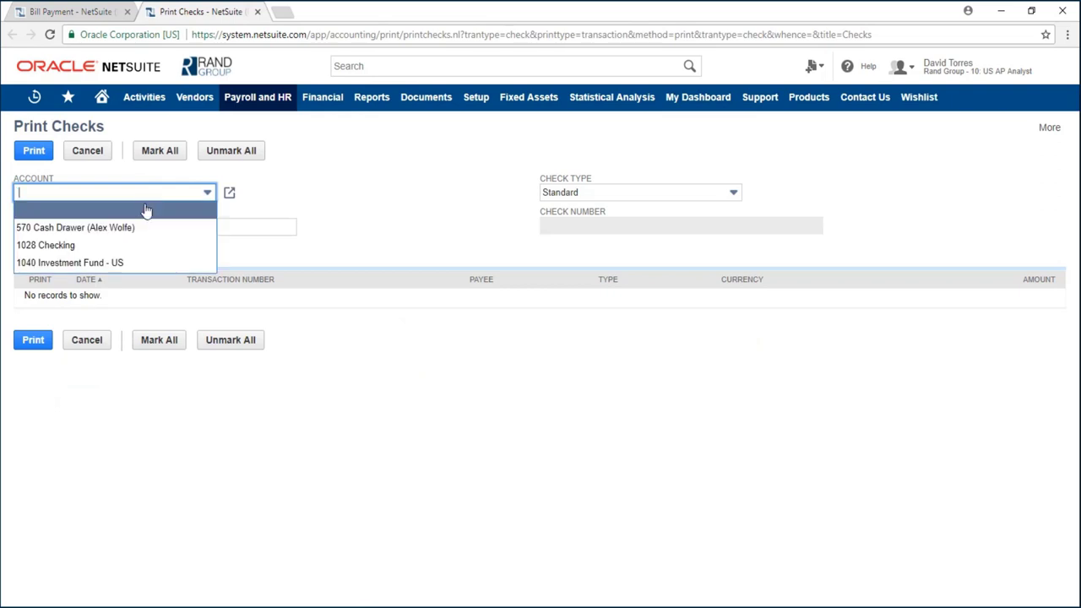
{"action": "left_click", "coordinate": [133, 245]}
{"action": "left_click", "coordinate": [327, 215]}
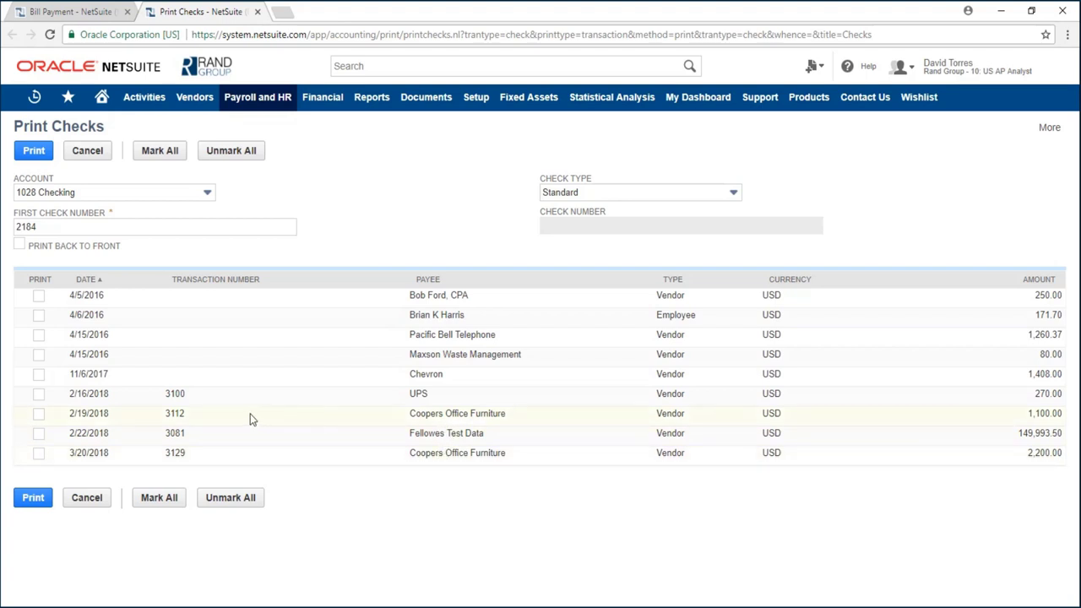
{"action": "left_click", "coordinate": [39, 414]}
{"action": "left_click", "coordinate": [39, 453]}
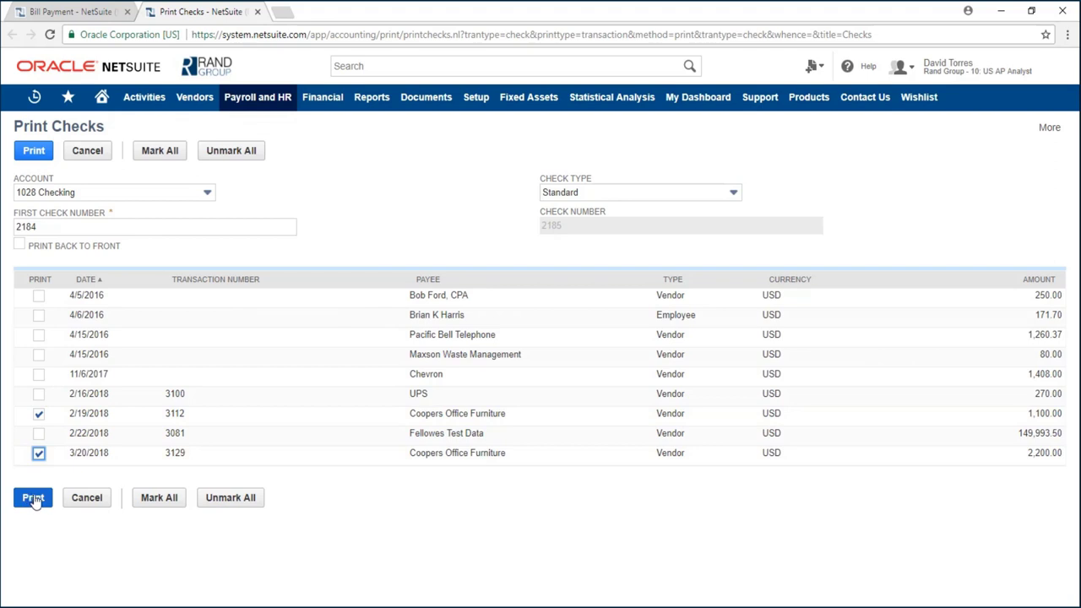
Reopen the recent Coopers Office Furniture purchase order in a tab replacing the bill payment and view its related transactions.
{"action": "left_click", "coordinate": [86, 8]}
{"action": "mouse_move", "coordinate": [34, 97]}
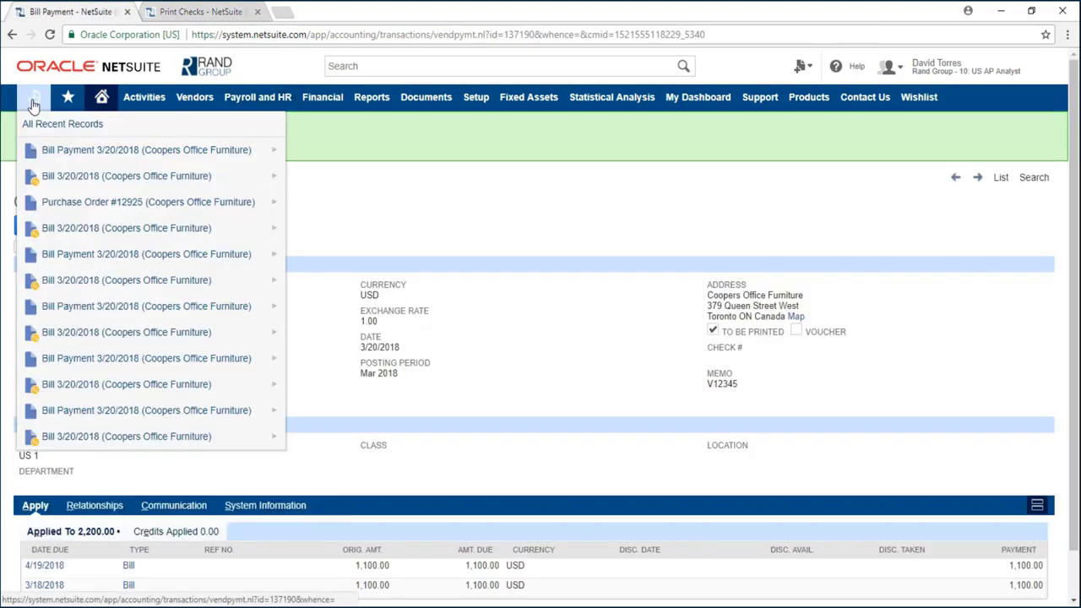
{"action": "right_click", "coordinate": [81, 205]}
{"action": "left_click", "coordinate": [105, 211]}
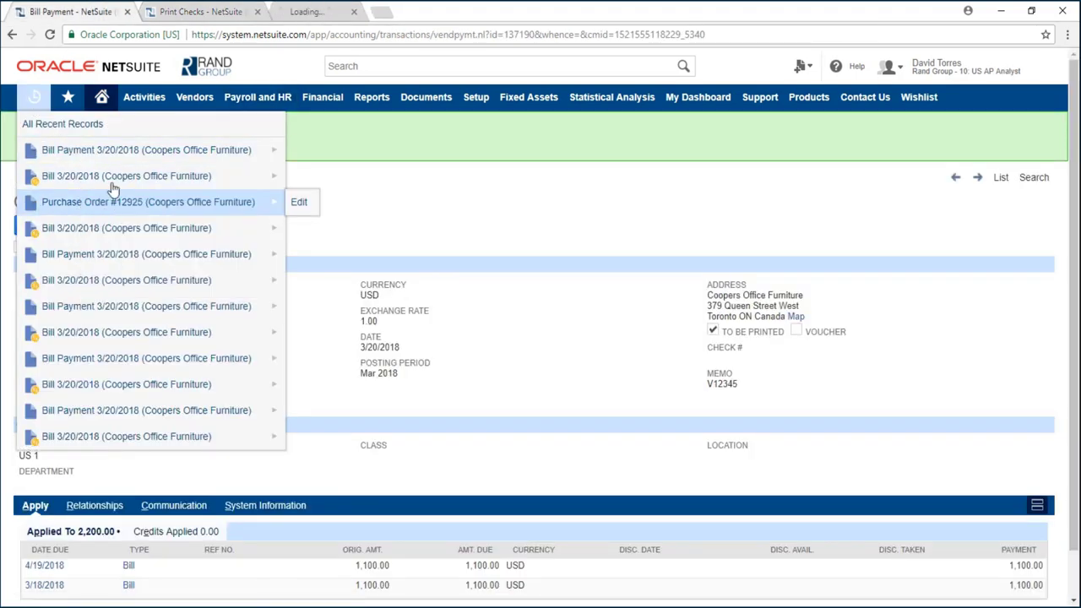
{"action": "left_click", "coordinate": [127, 11]}
{"action": "left_click", "coordinate": [217, 11]}
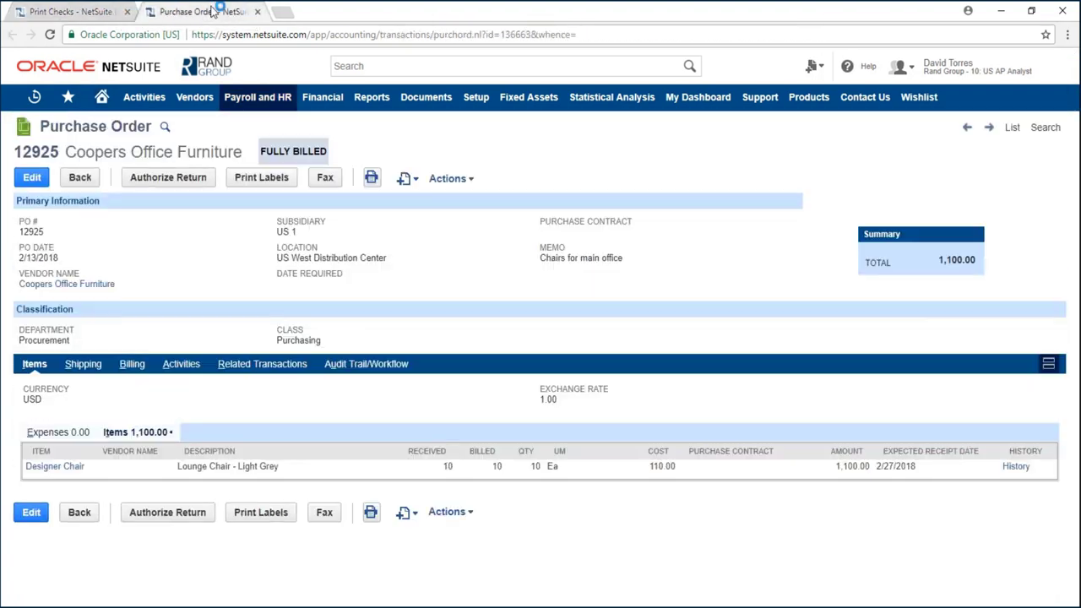
{"action": "left_click_drag", "start_coordinate": [217, 11], "coordinate": [76, 11]}
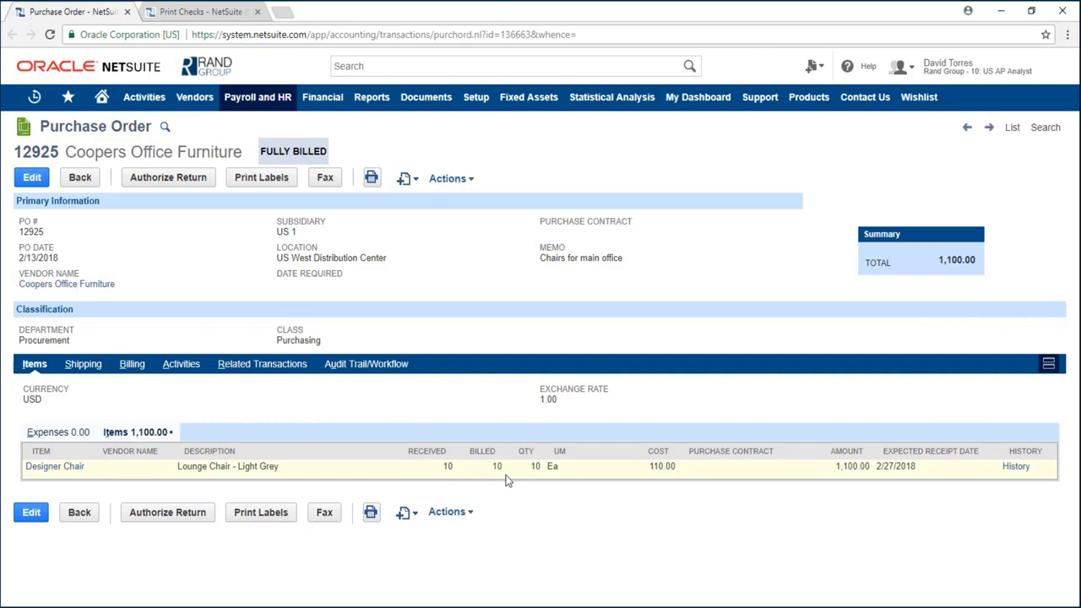
{"action": "left_click", "coordinate": [267, 368]}
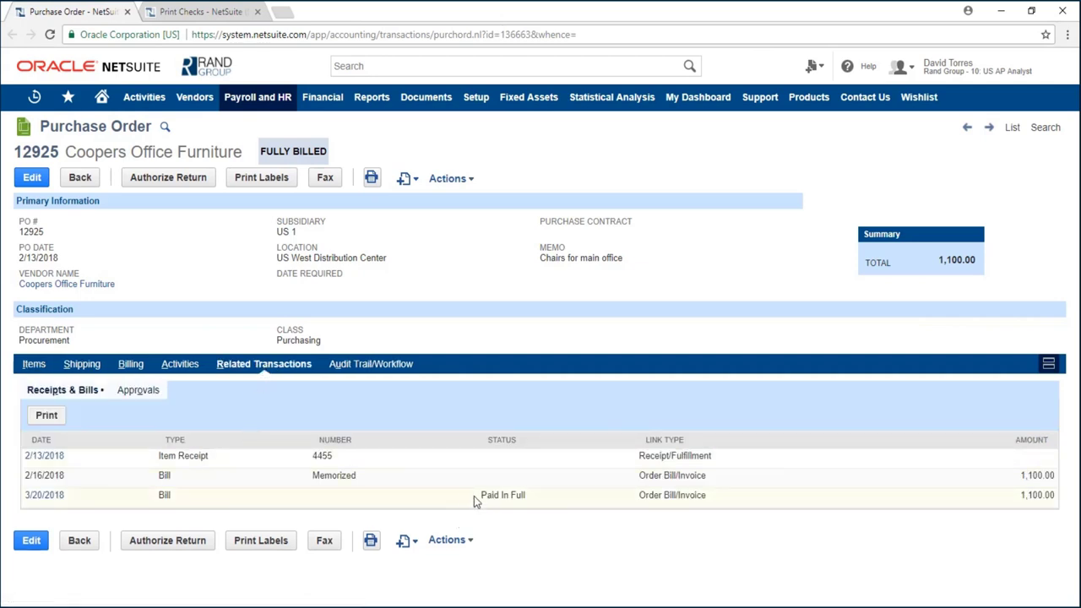